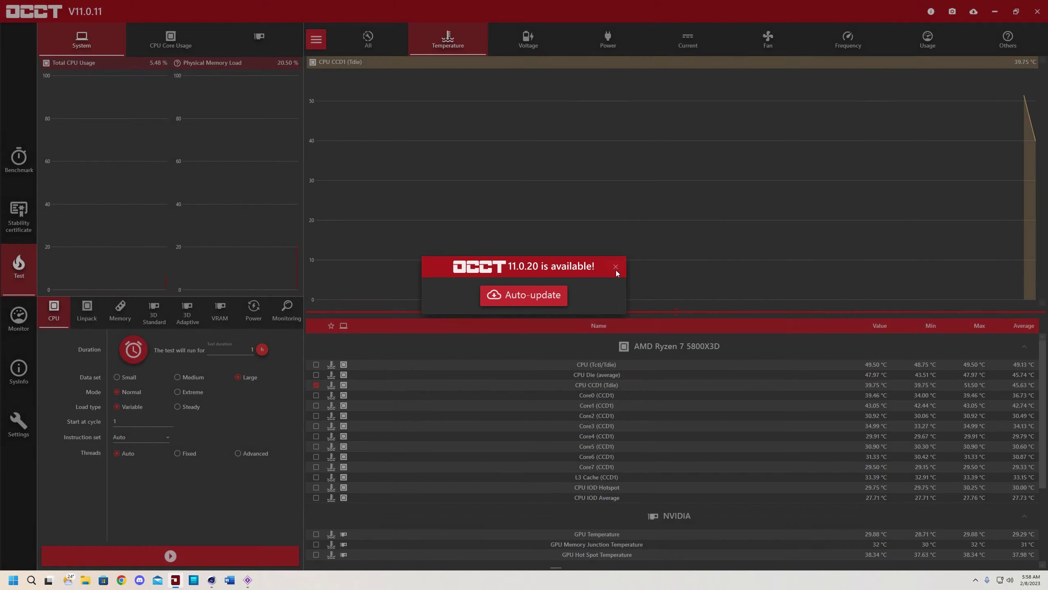
Dismiss the update offer and switch to PBO2 Tuner to show its power and current limits
left_click(616, 266)
left_click(248, 579)
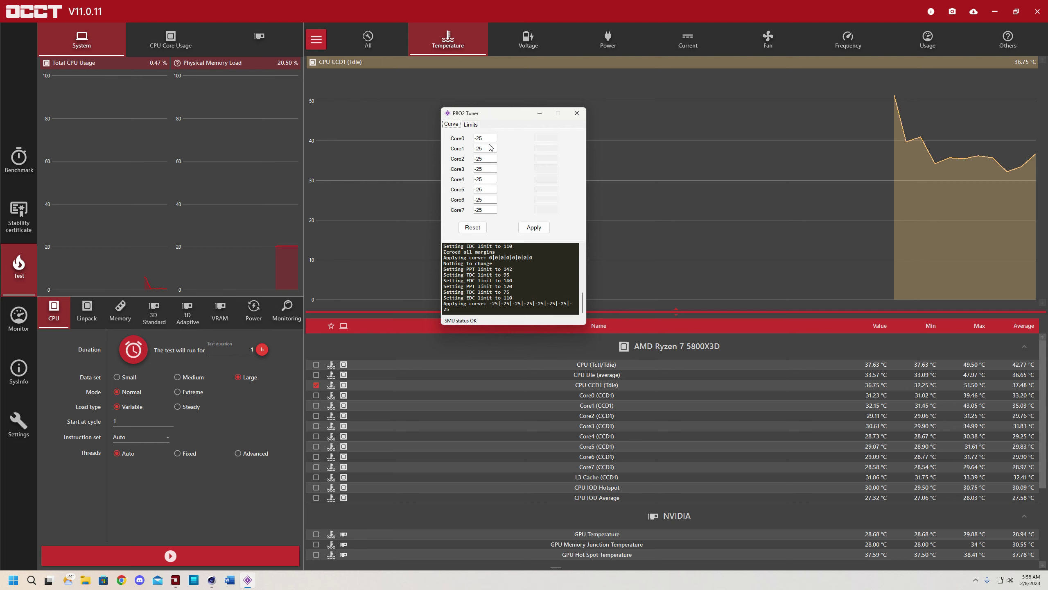
left_click(472, 124)
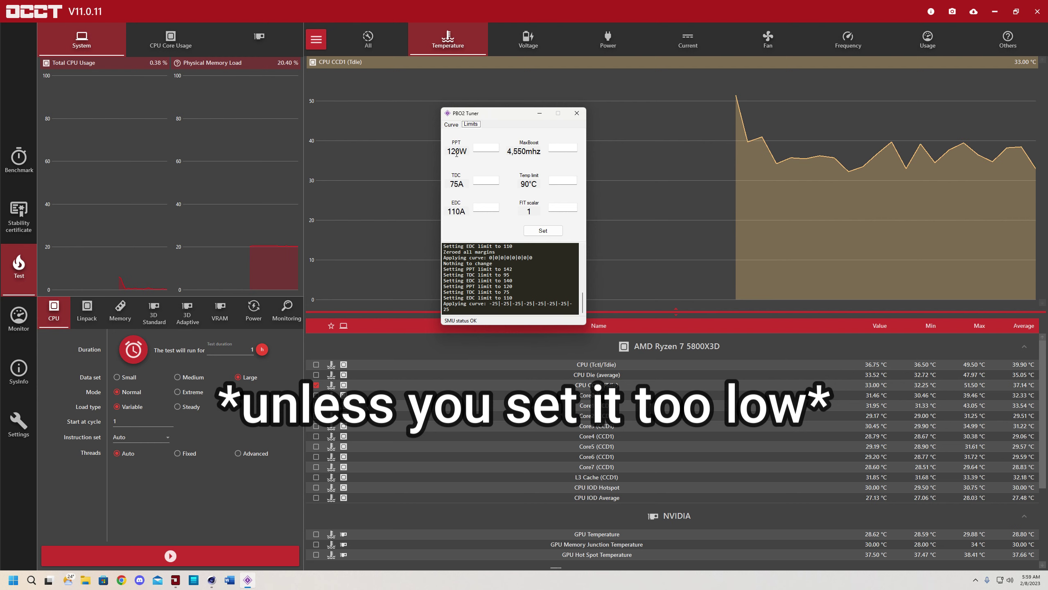
Set the CPU limits to PPT 142 W, TDC 95 A and EDC 140 A and apply them
left_click_drag(451, 151, 469, 150)
left_click(483, 147)
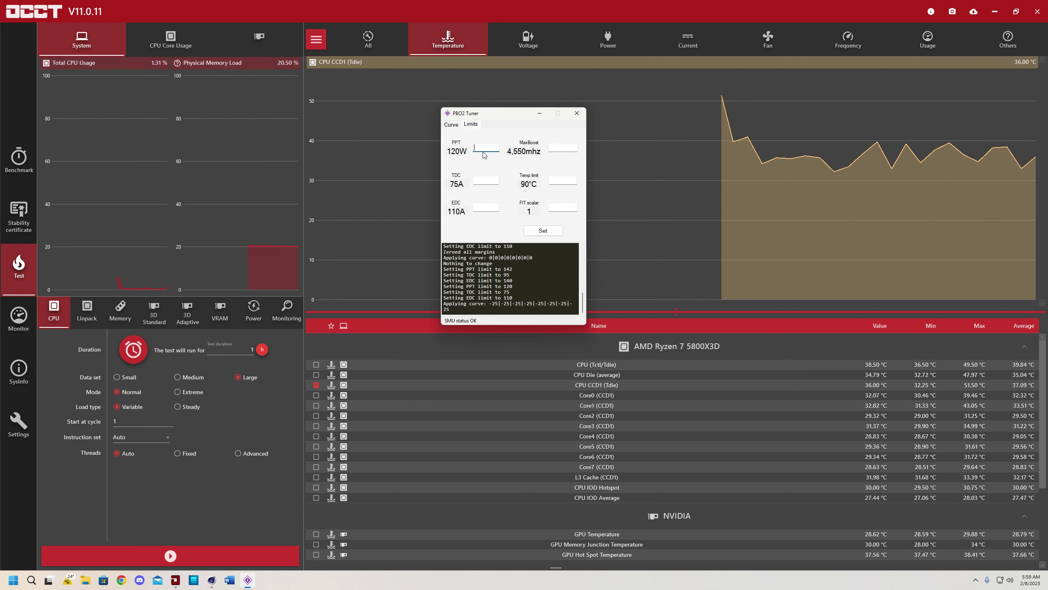
type("142")
key("Tab")
type("95")
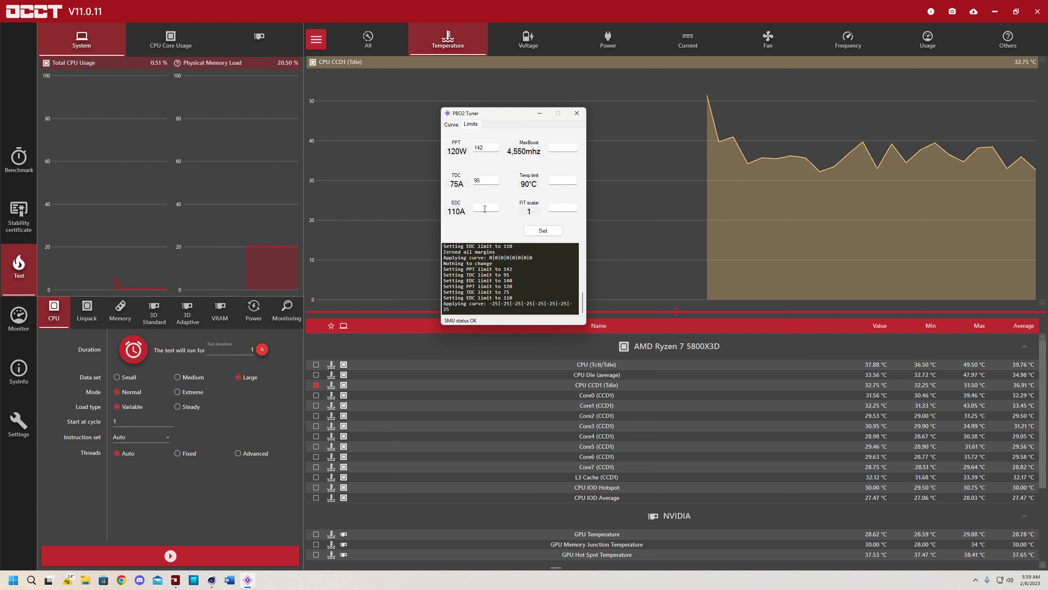
key("Tab")
type("140")
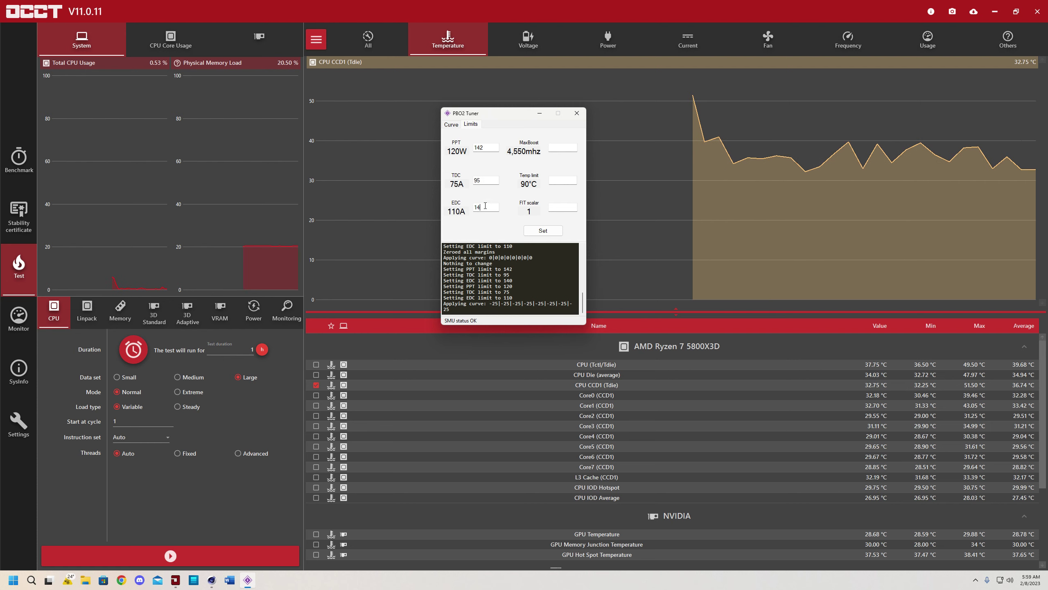
left_click(535, 232)
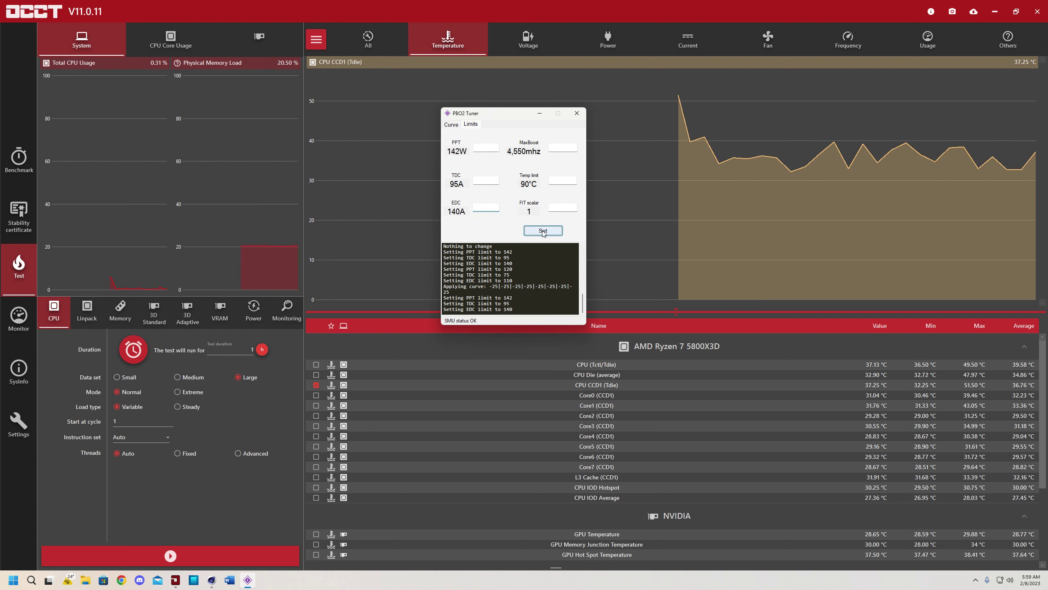
left_click_drag(504, 297, 512, 309)
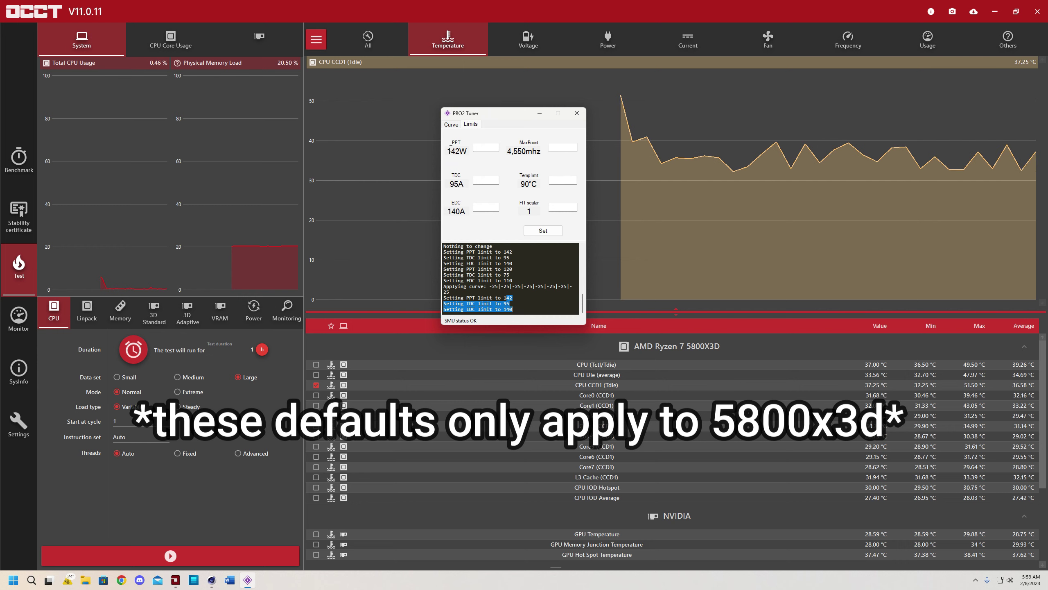
left_click(457, 151)
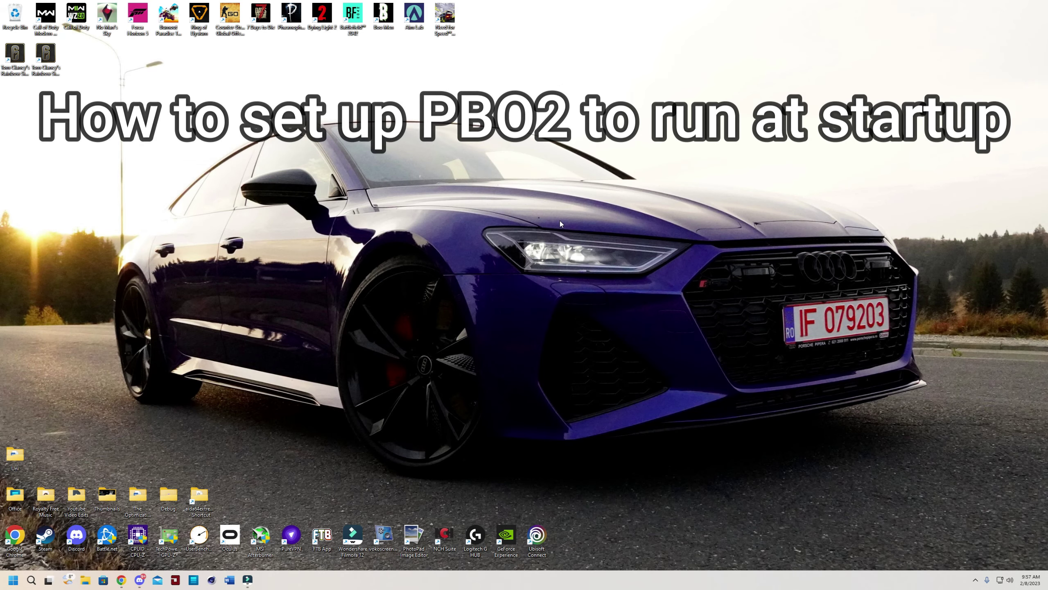
Search Windows for "tas", open Task Scheduler and maximize its window
left_click(32, 580)
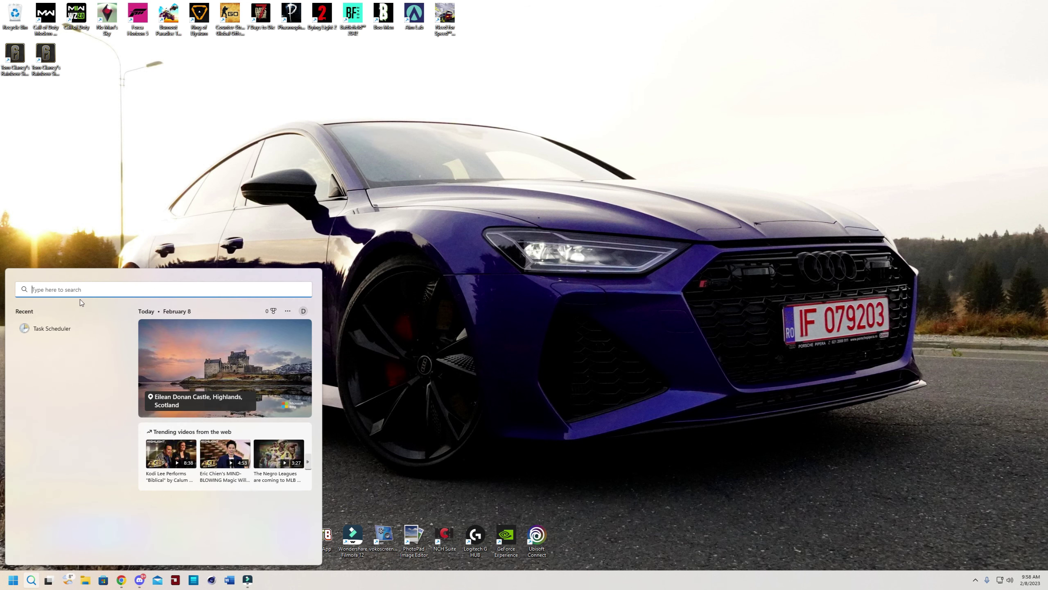
type("tas")
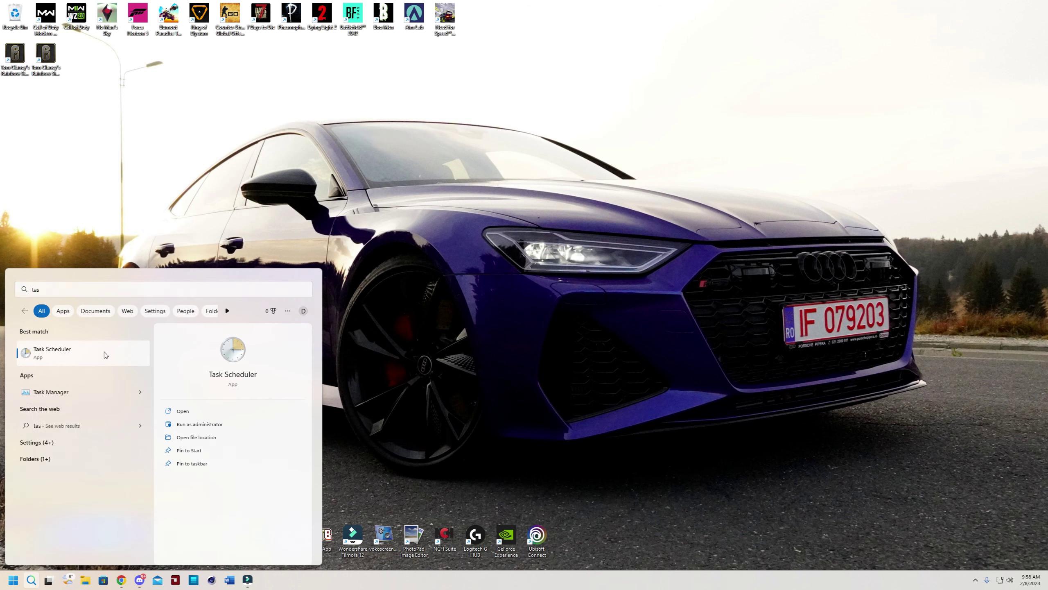
left_click(105, 354)
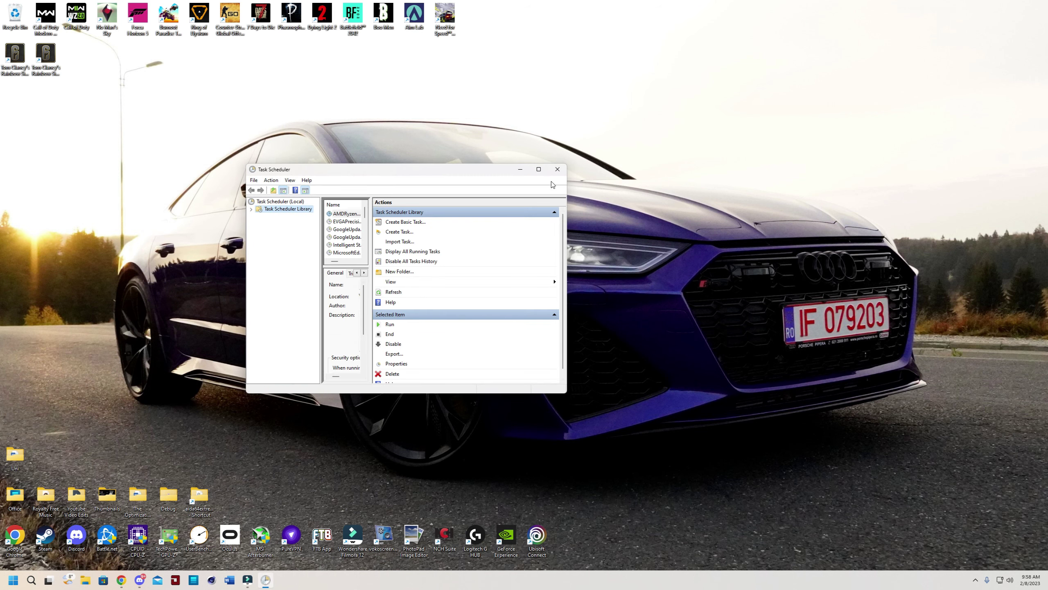
left_click(539, 169)
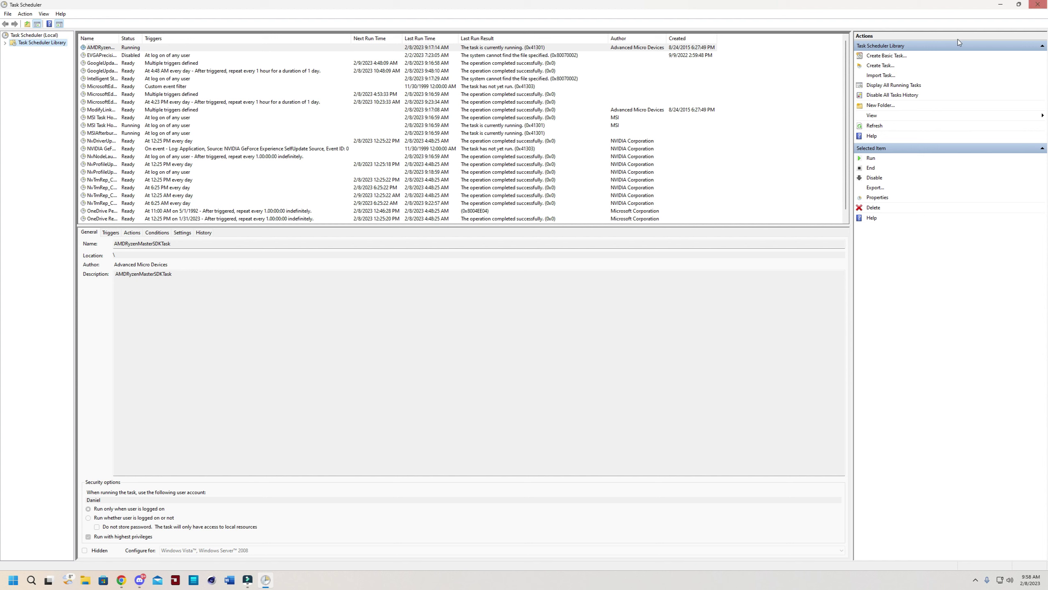
left_click(873, 68)
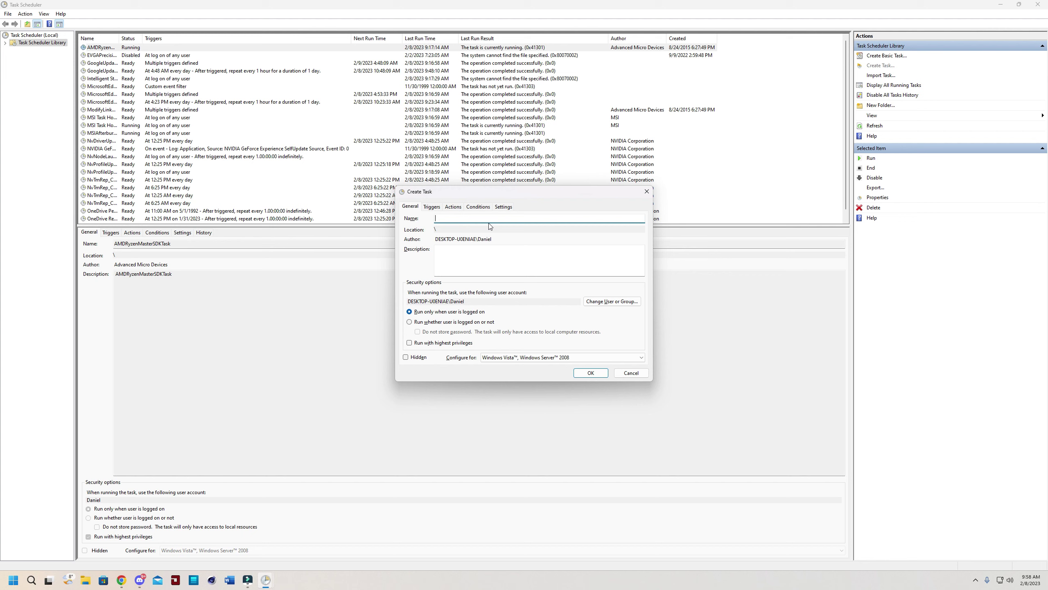
type("-20 PBO2 Tunb e")
left_click(533, 265)
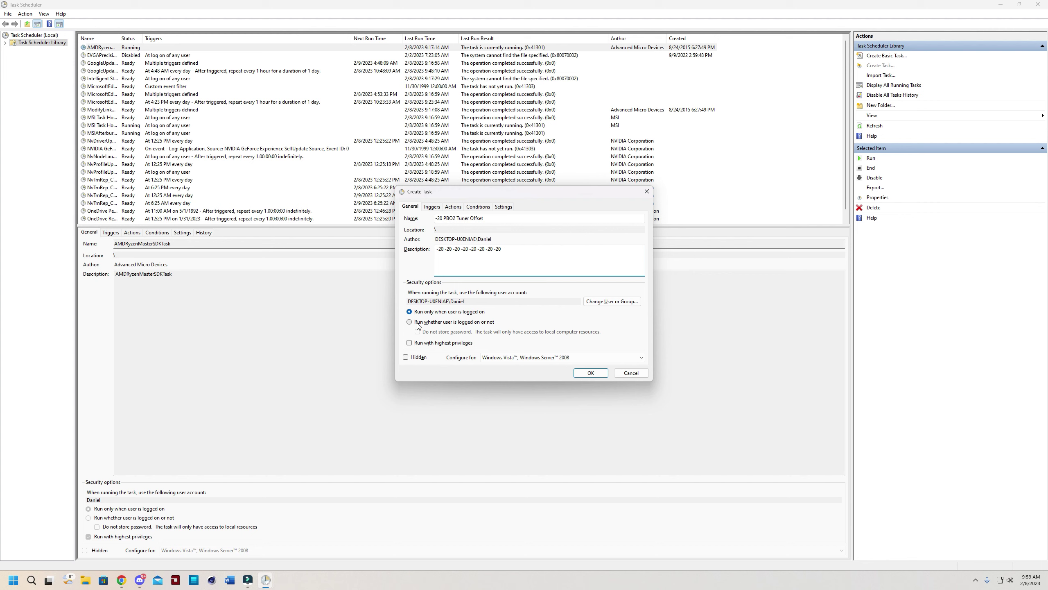
Make the task run whether the user is logged on or not, without storing the password, and configure it for Windows 10
left_click(459, 326)
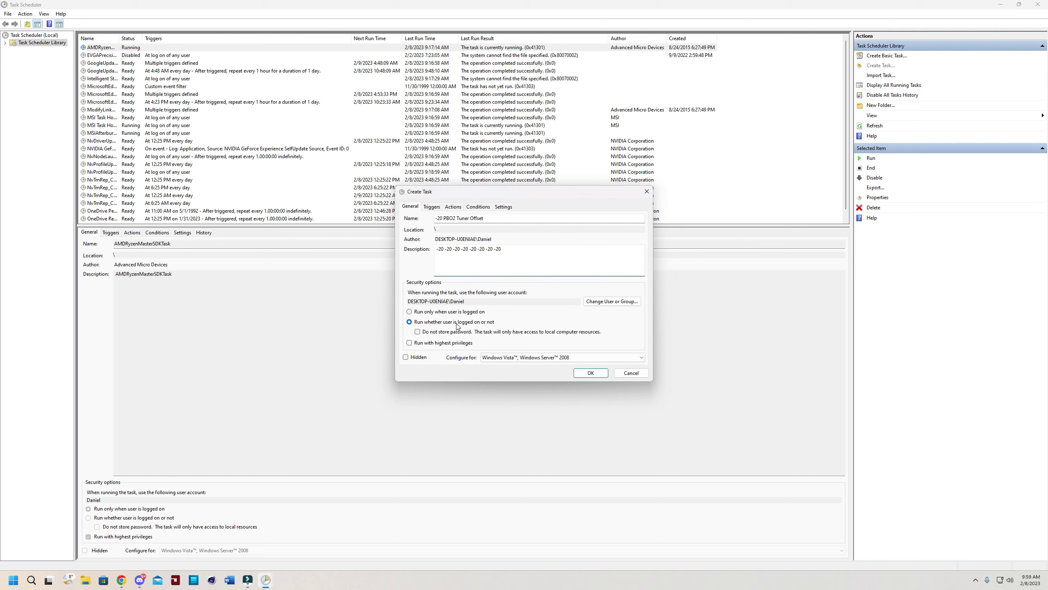
left_click(417, 332)
left_click(572, 361)
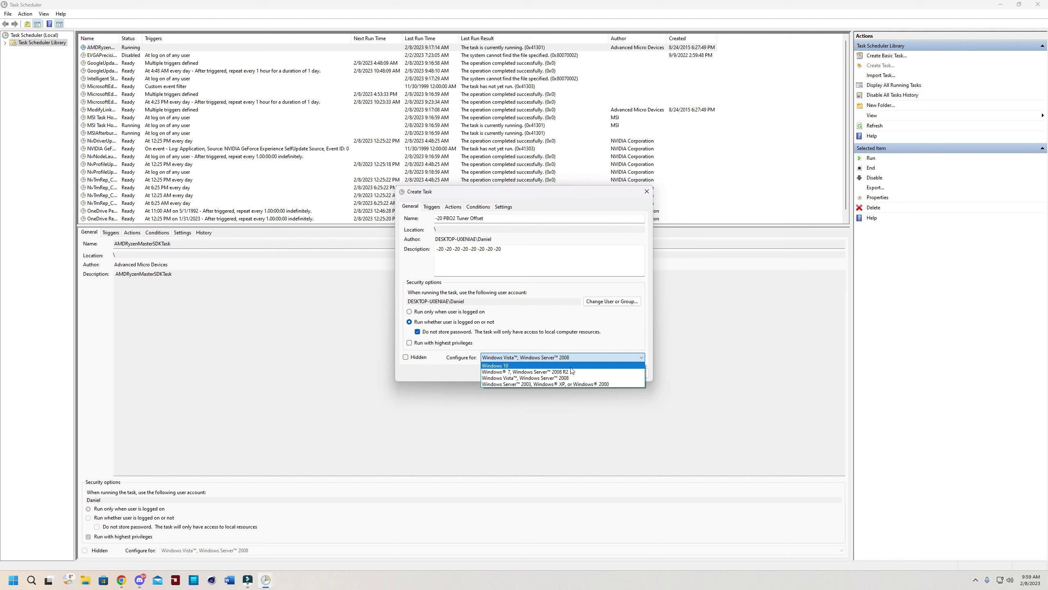
left_click(571, 368)
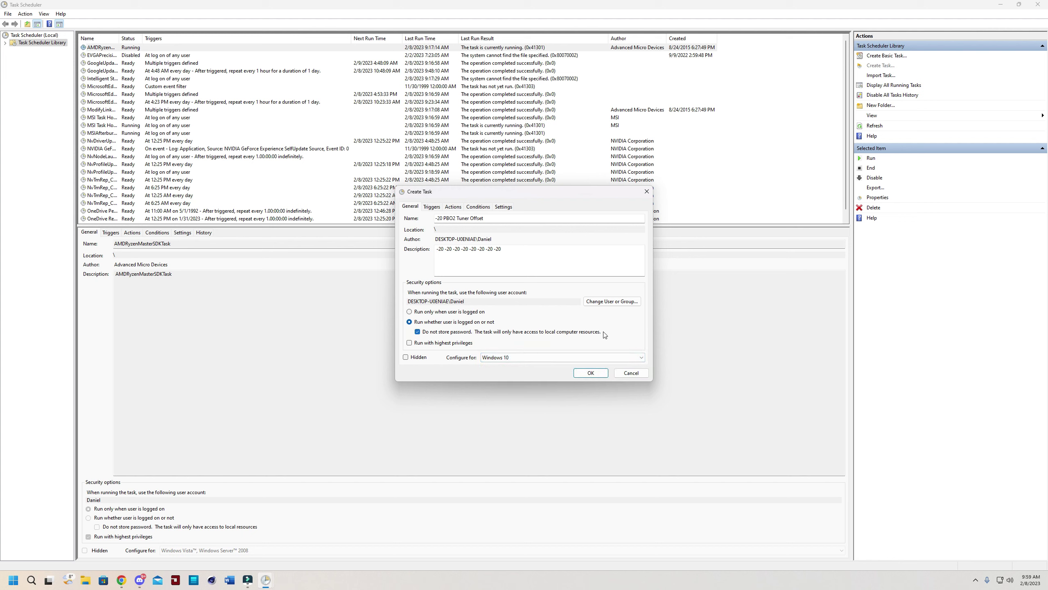
Add a trigger that begins the task at startup
left_click(430, 207)
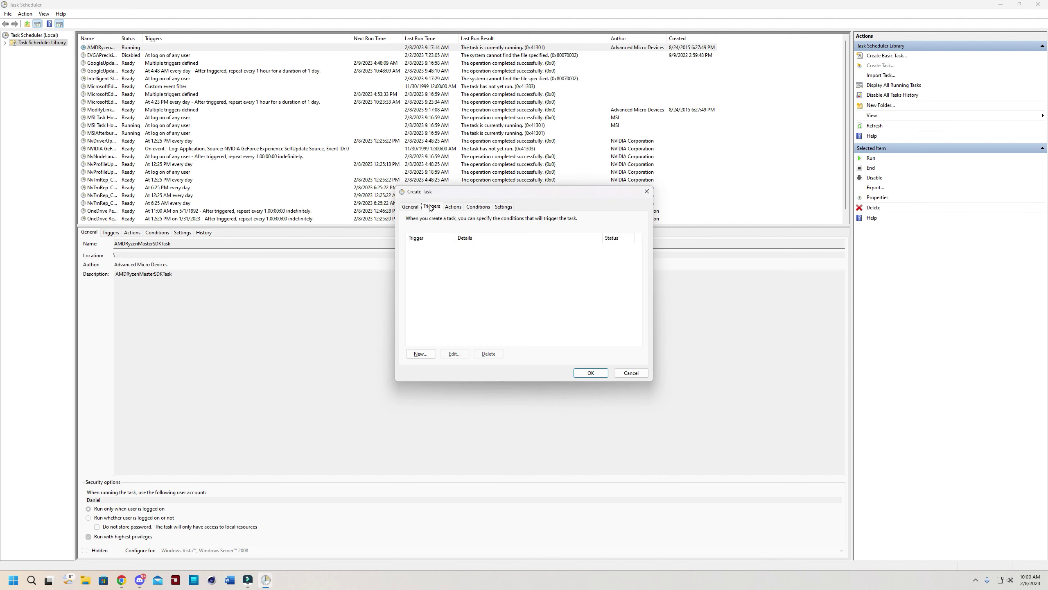
left_click(419, 354)
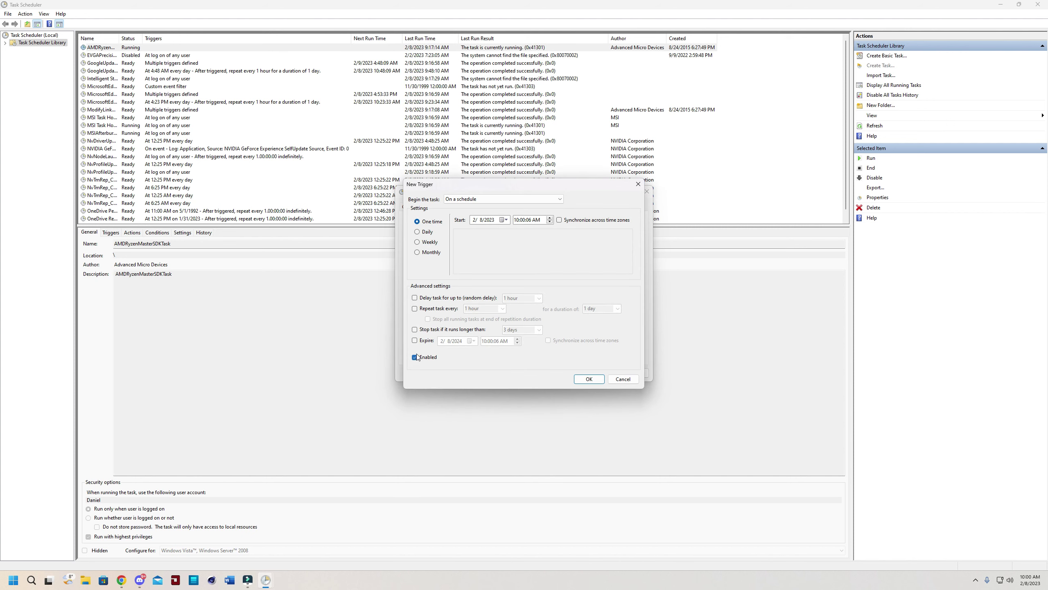
left_click(464, 202)
left_click(467, 221)
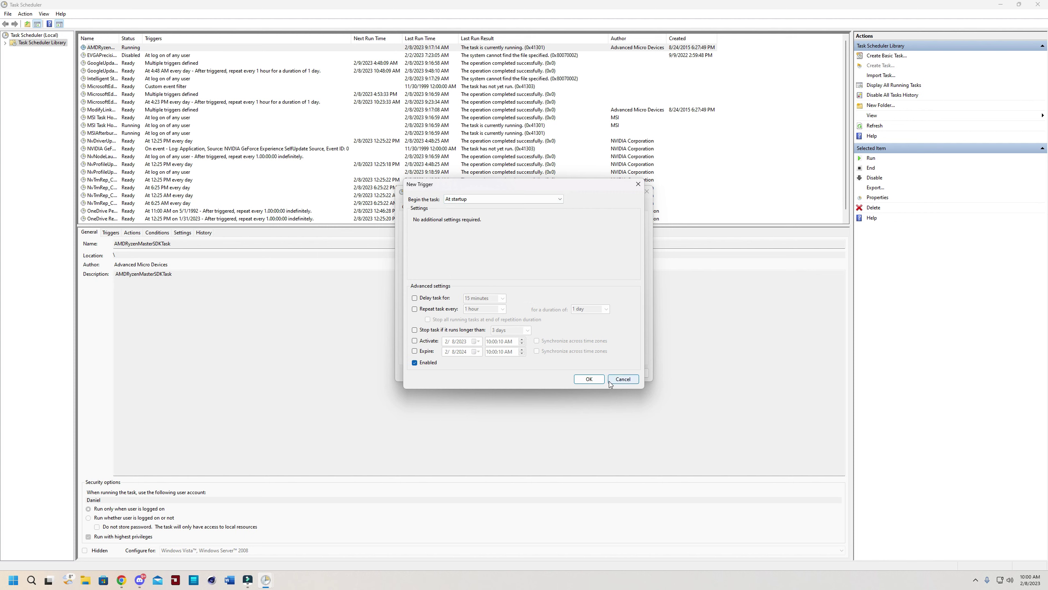
left_click(589, 379)
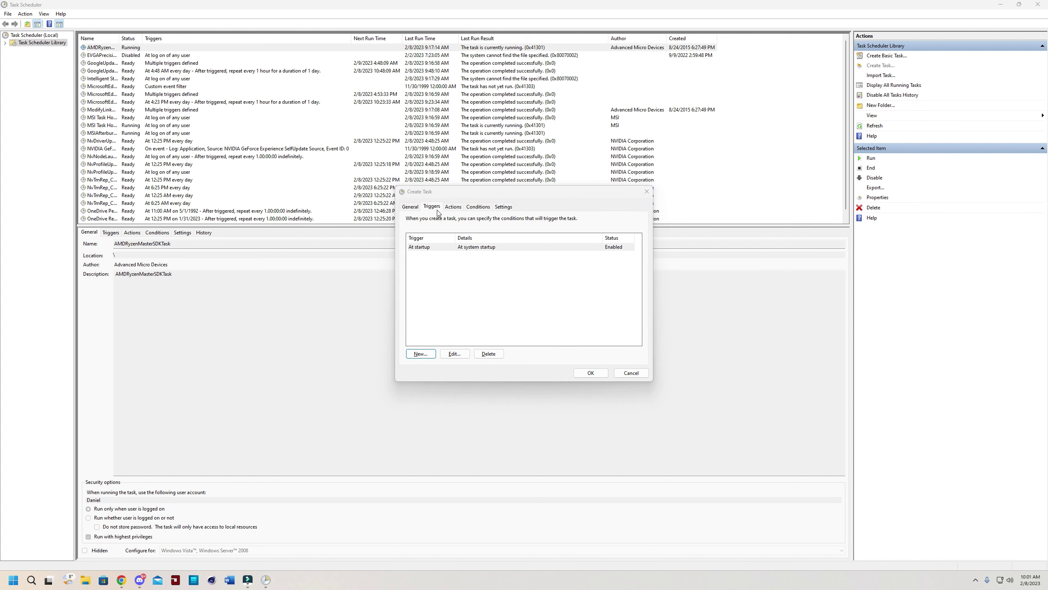
Start a second trigger that begins on an event with custom settings, and open a new event filter for it
left_click(426, 354)
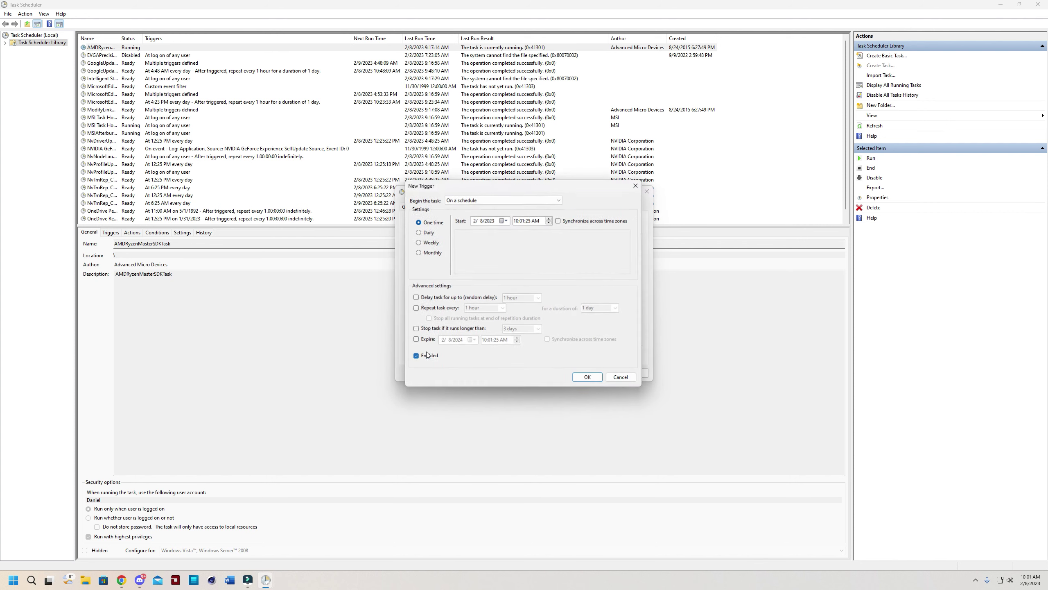
left_click(516, 200)
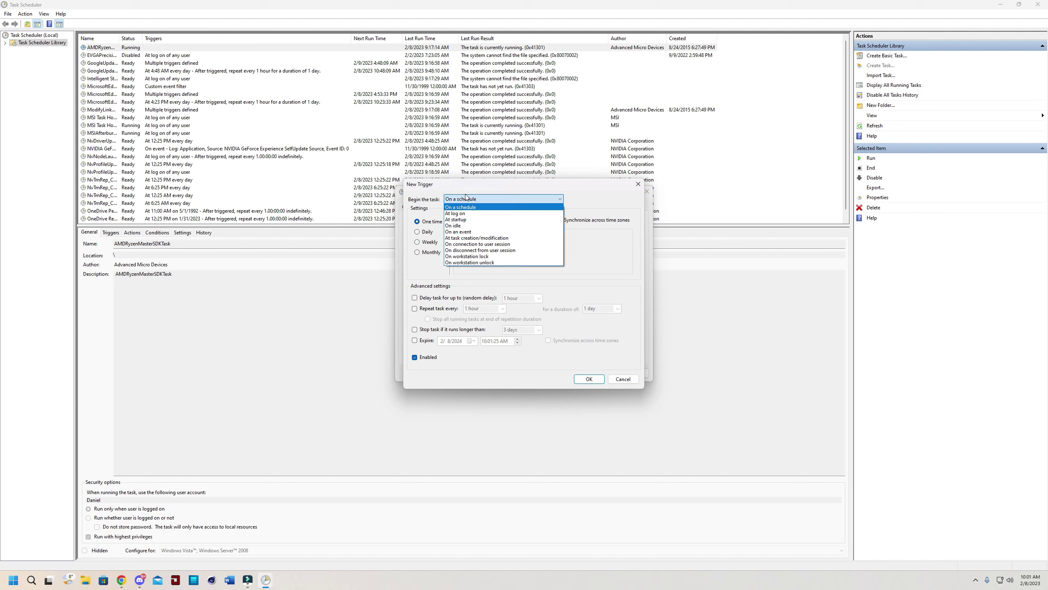
left_click(481, 232)
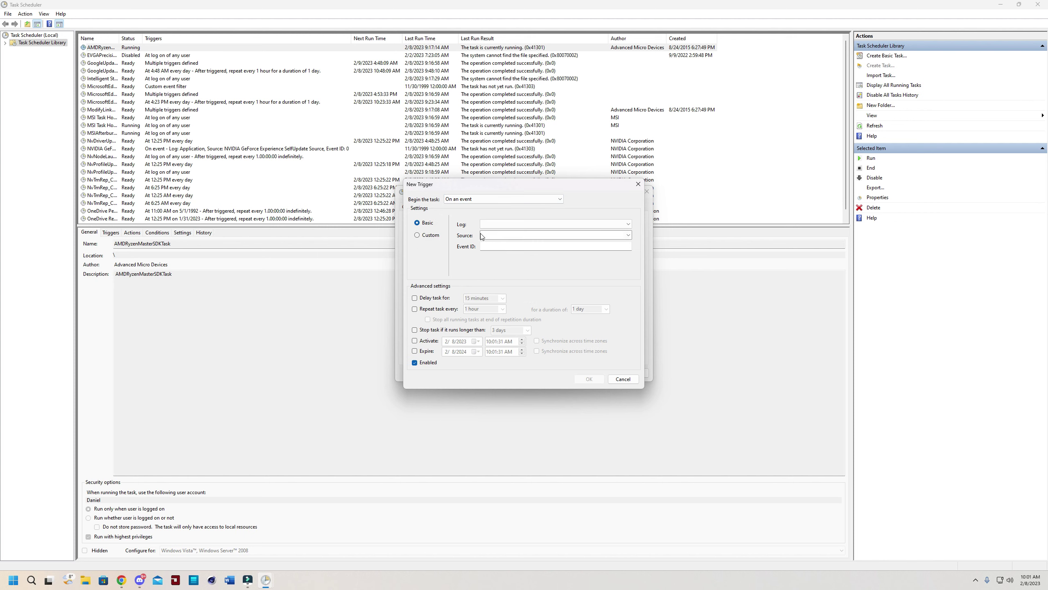
left_click(419, 235)
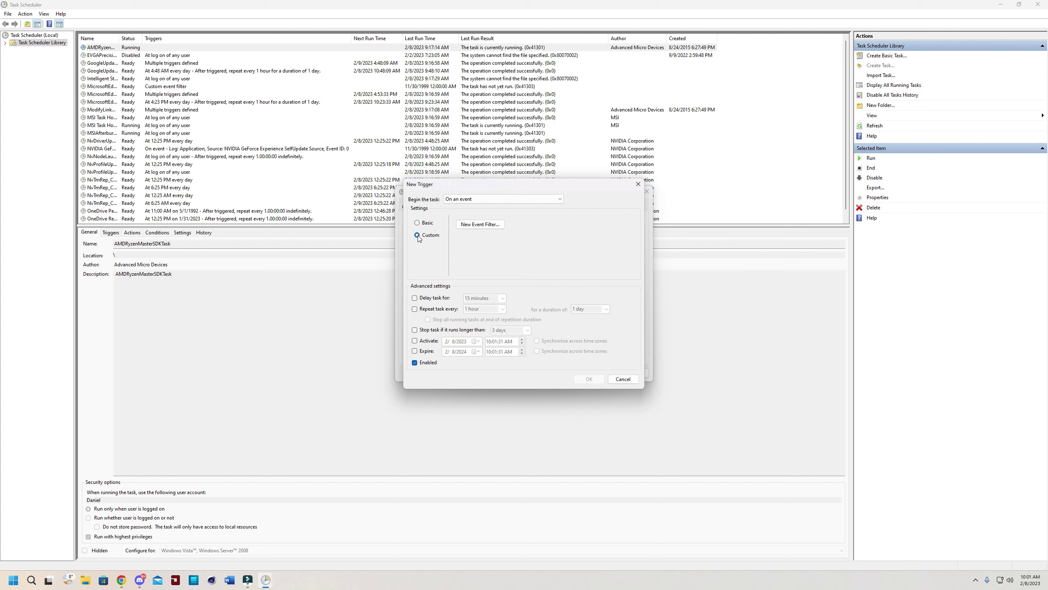
left_click(472, 226)
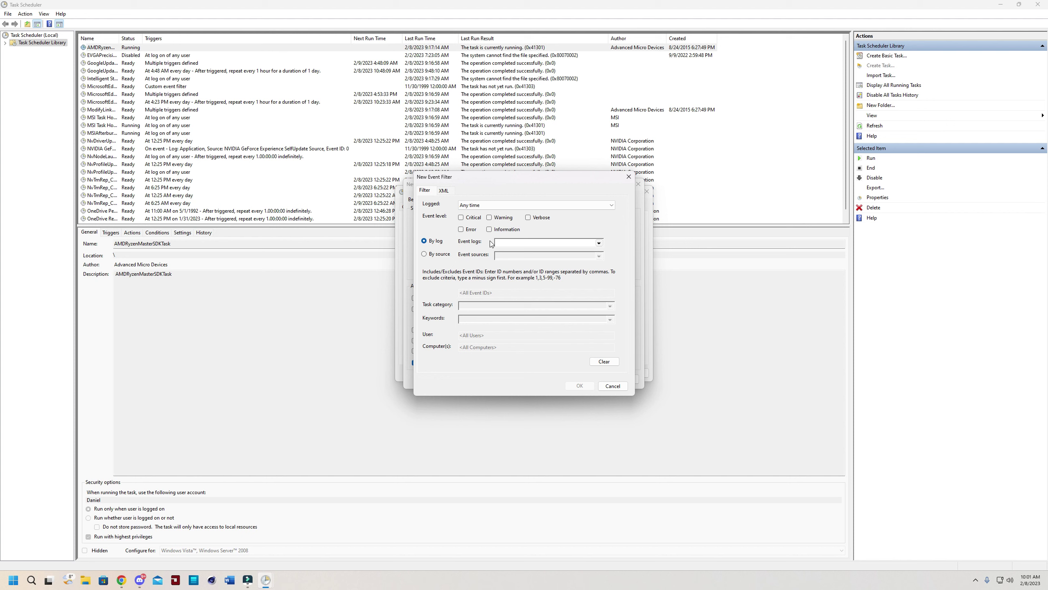
Set the filter's event logs to System under Windows Logs
left_click(598, 243)
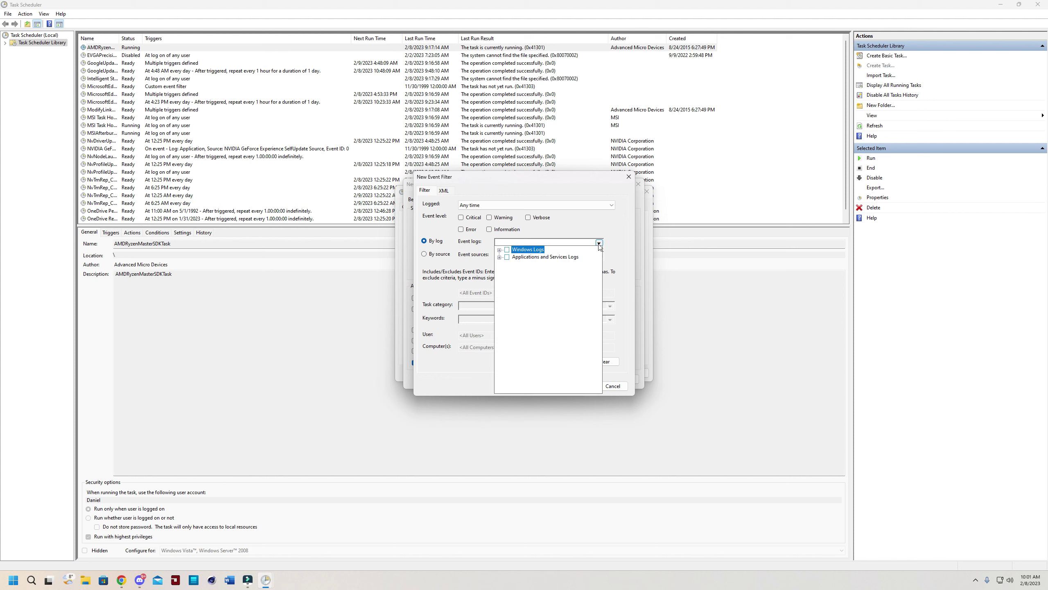
left_click(500, 250)
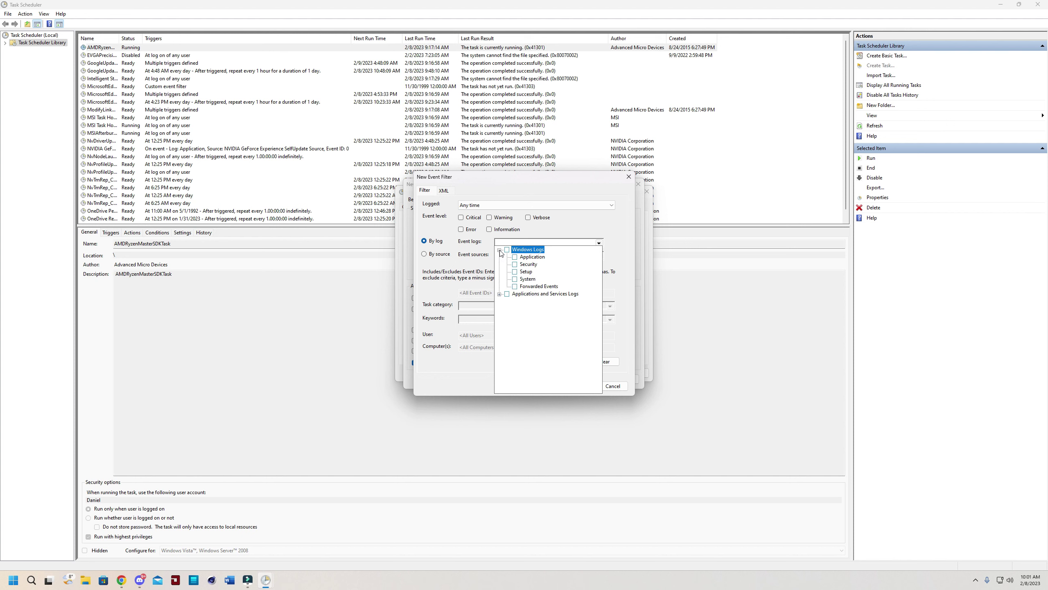
left_click(515, 279)
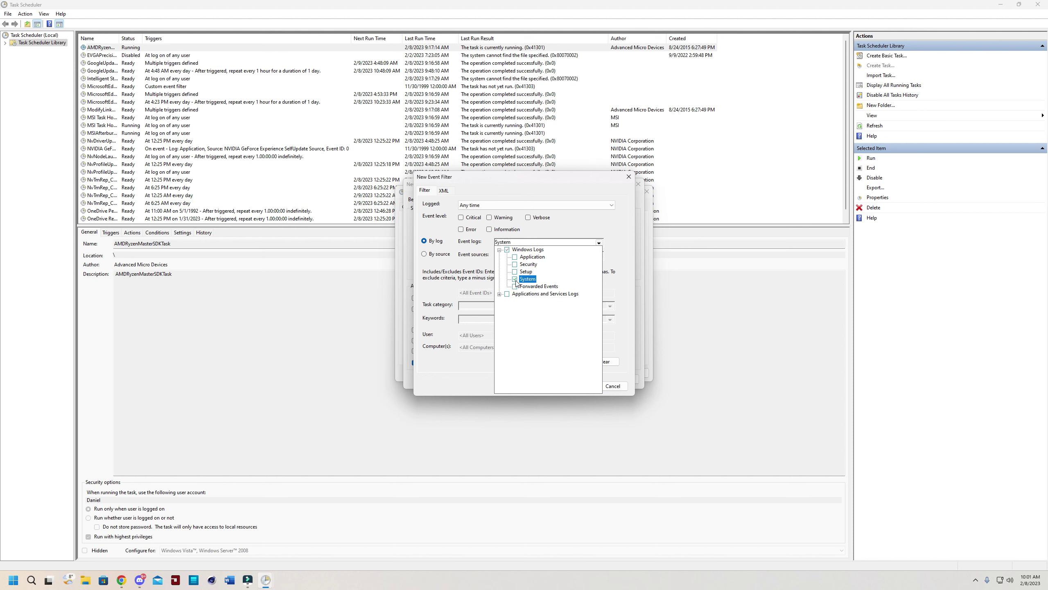
left_click(603, 236)
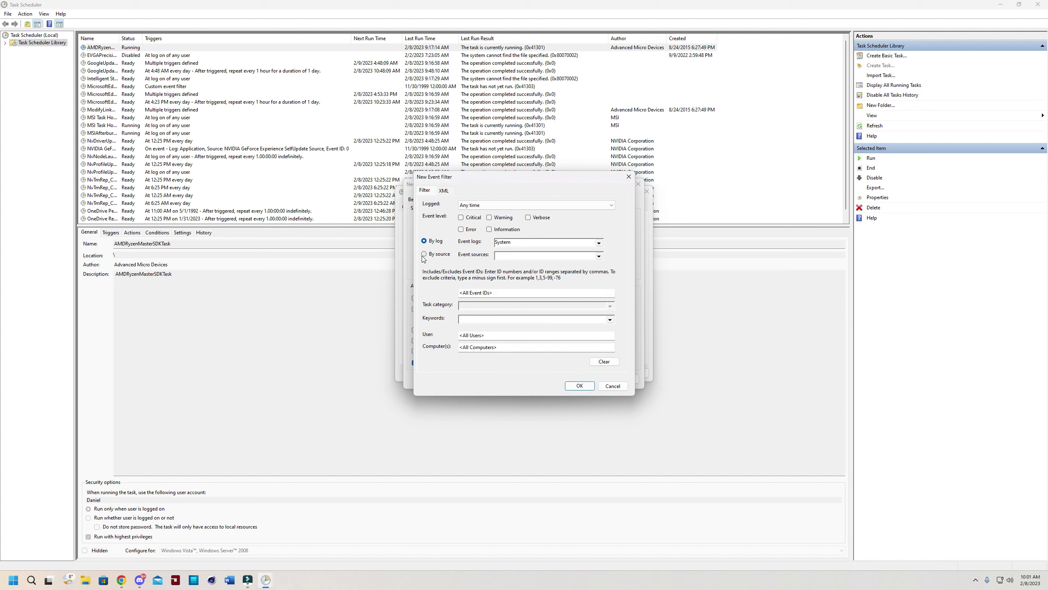
left_click(599, 256)
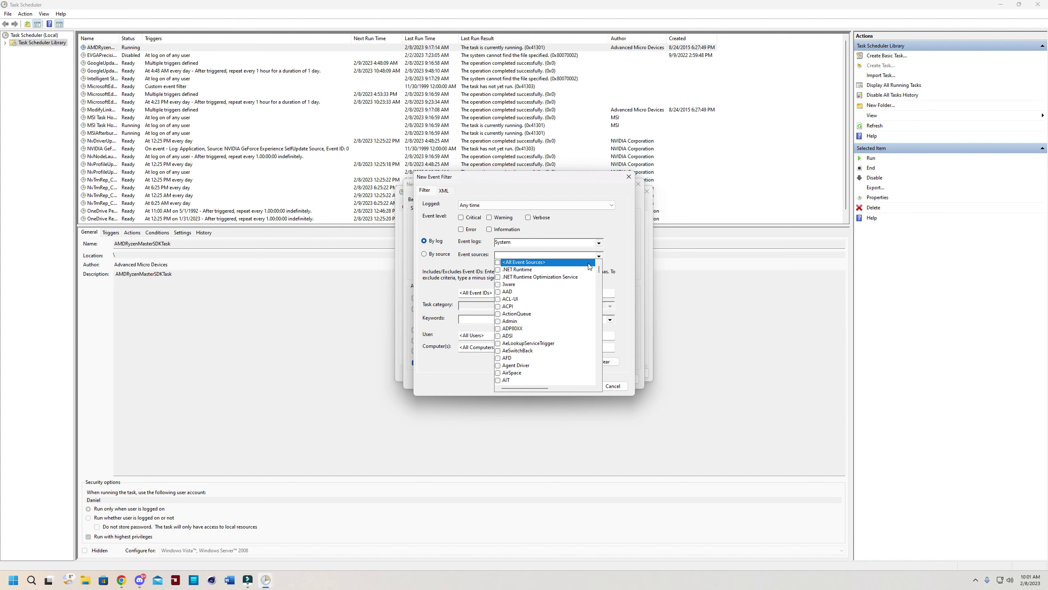
left_click_drag(598, 267, 606, 334)
left_click(606, 334)
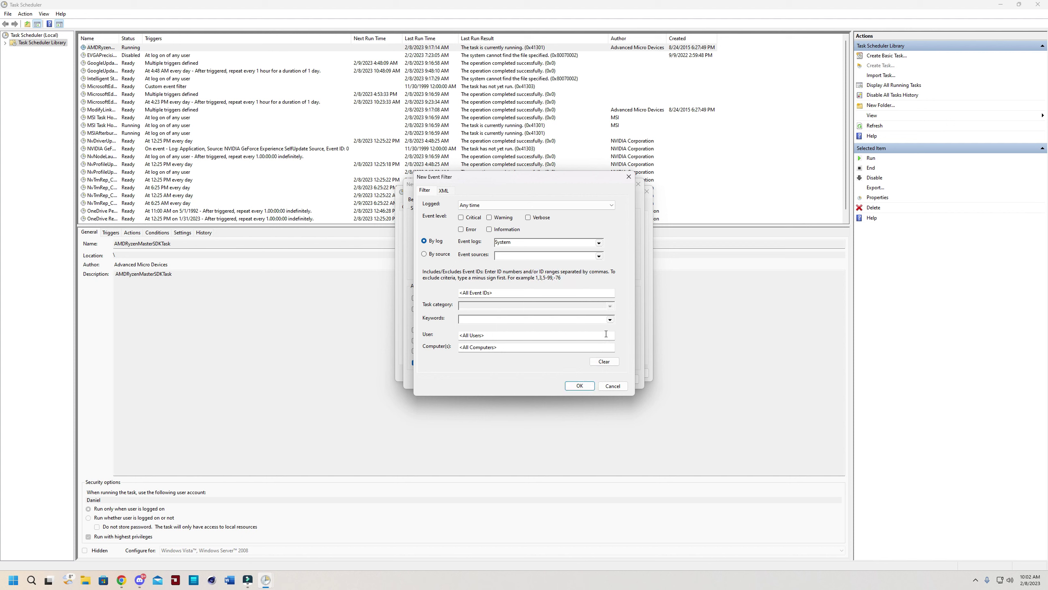
Set the event filter's event source to Power-Troubleshooter
left_click(599, 255)
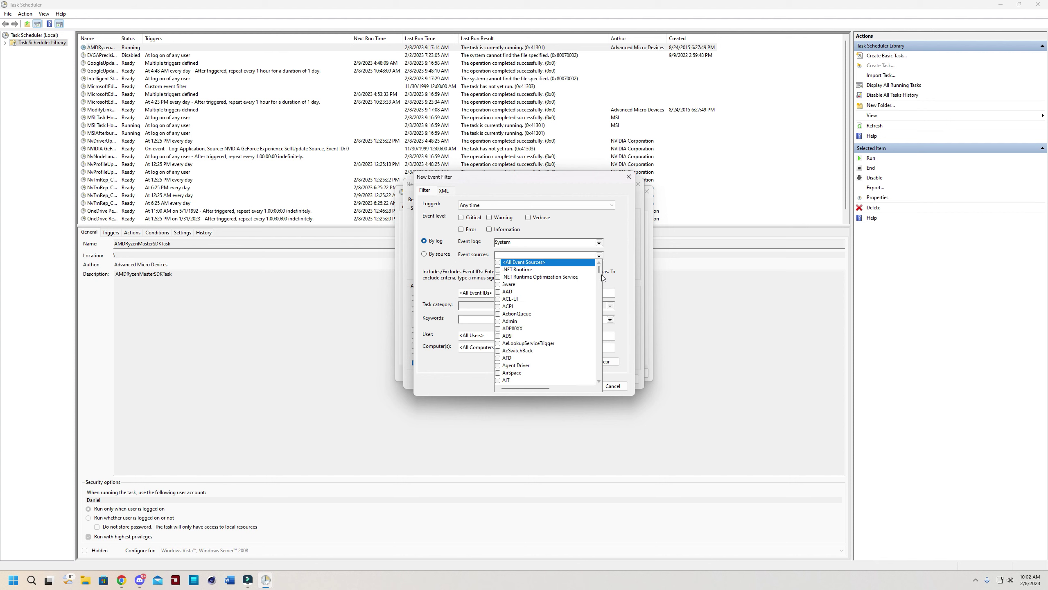
left_click_drag(600, 272, 600, 333)
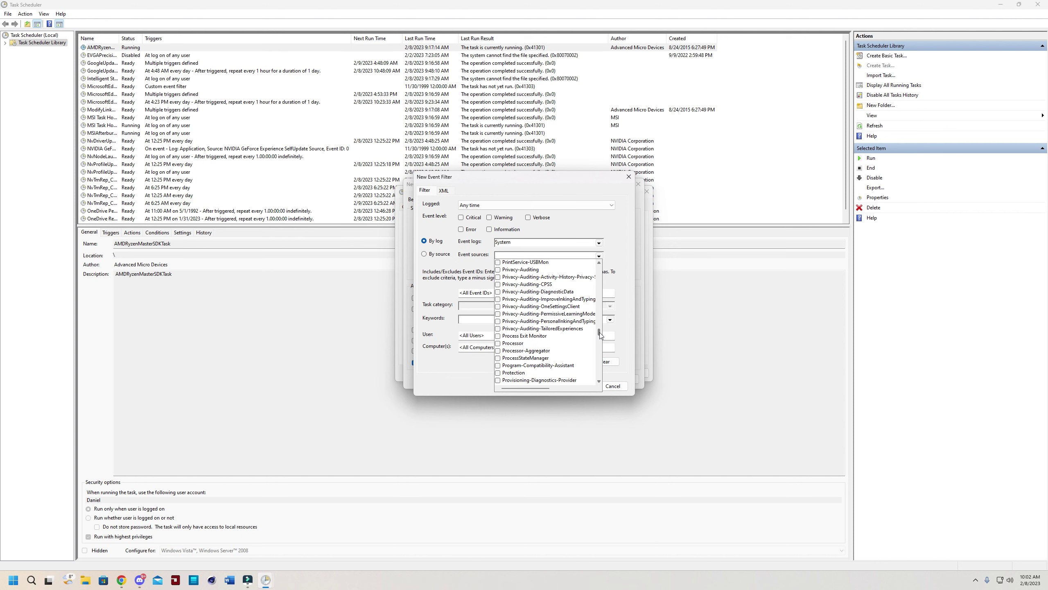
scroll(561, 340, "down", 3)
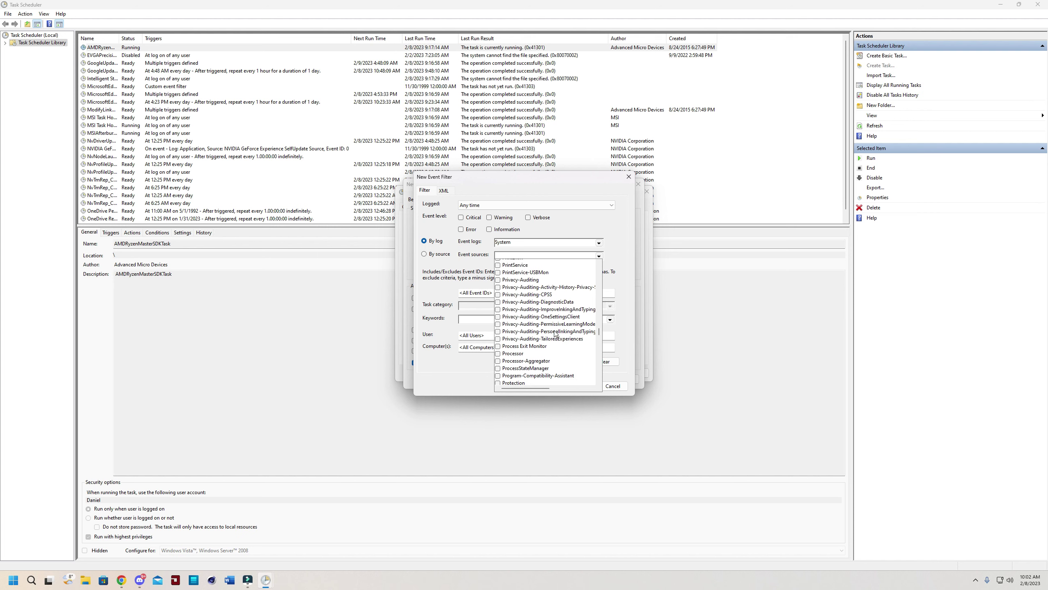
scroll(565, 326, "up", 3)
scroll(567, 319, "up", 3)
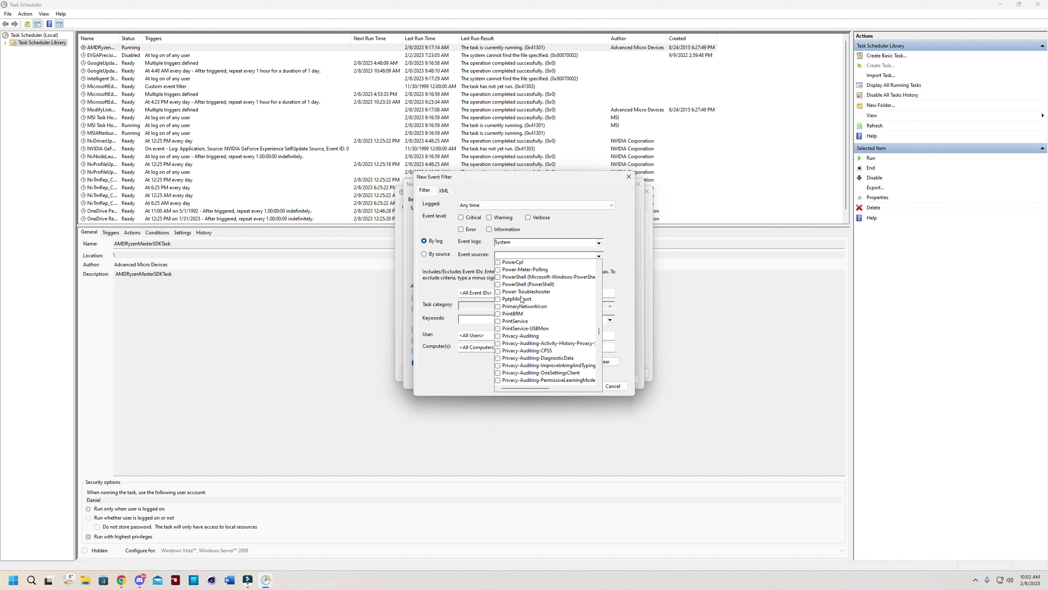
left_click(535, 294)
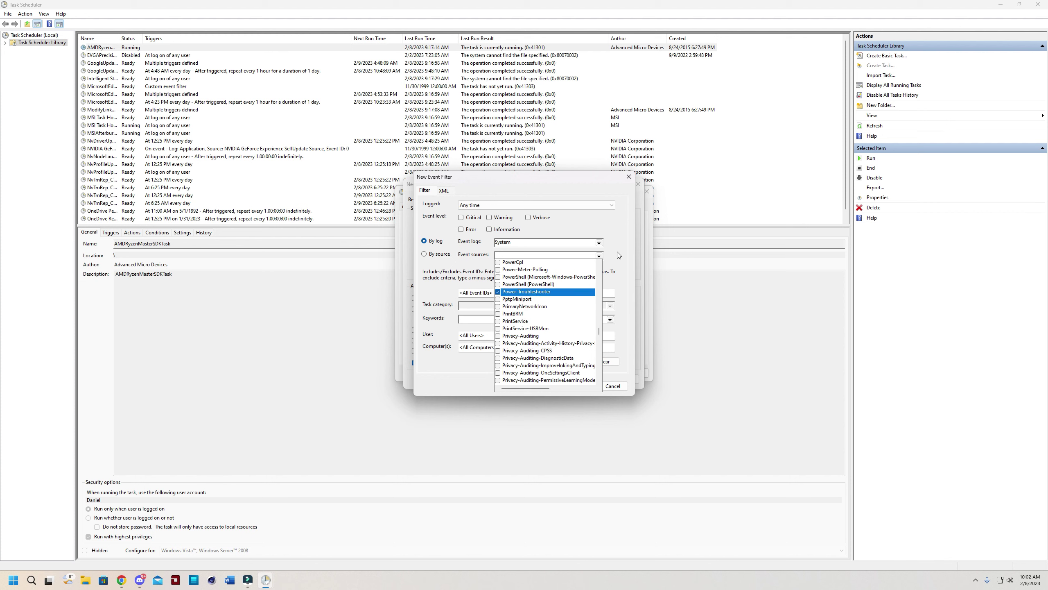
left_click(617, 252)
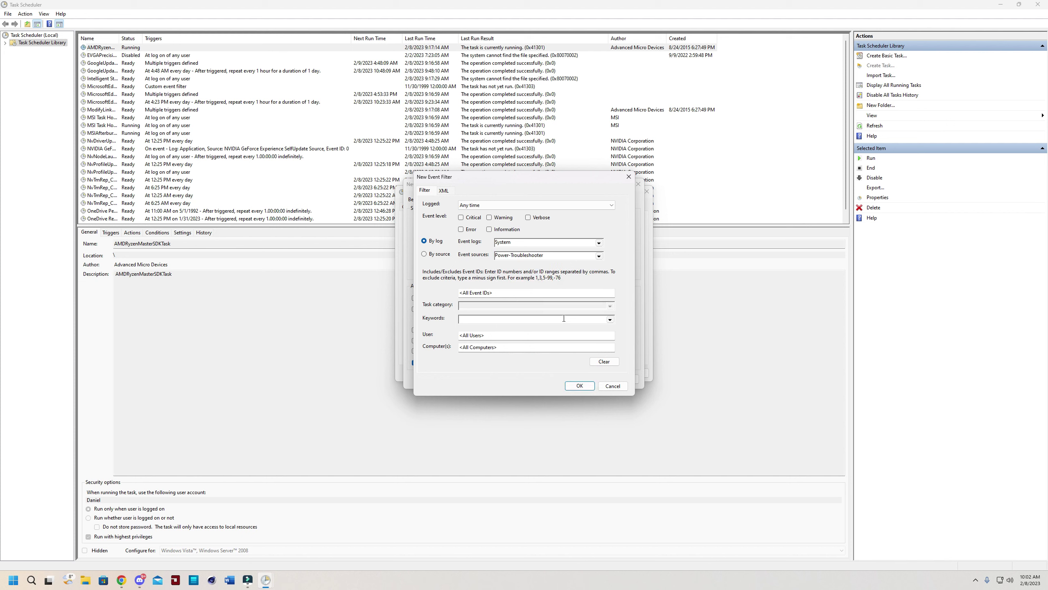
Restrict the event filter to event ID 1 and save the custom event trigger
left_click(515, 294)
type("1")
left_click(580, 386)
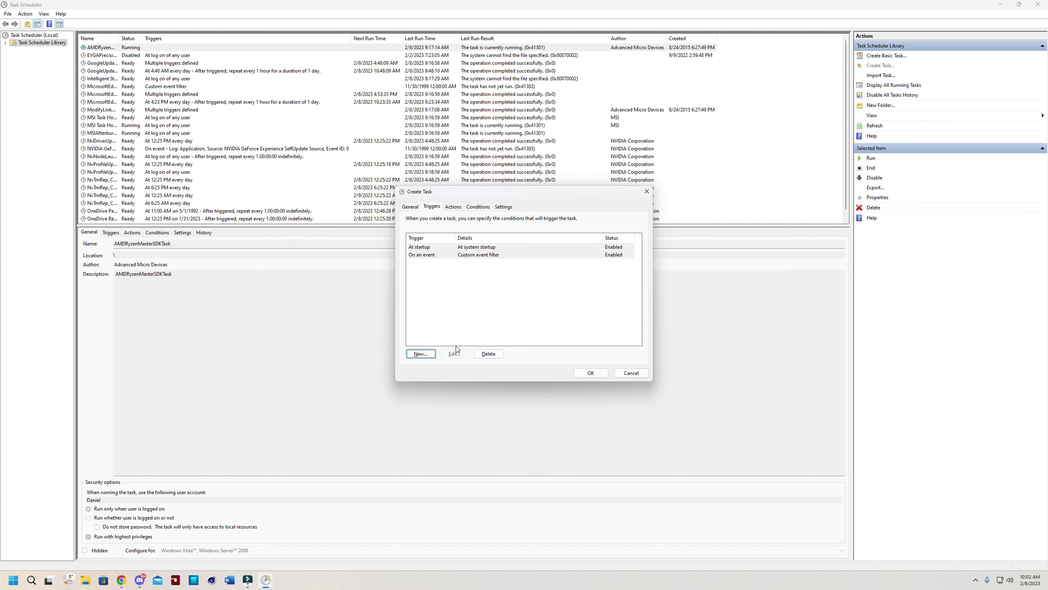
Start a new action that starts a program, choosing the PBO2 tuner application in the Desktop Debug folder
left_click(454, 207)
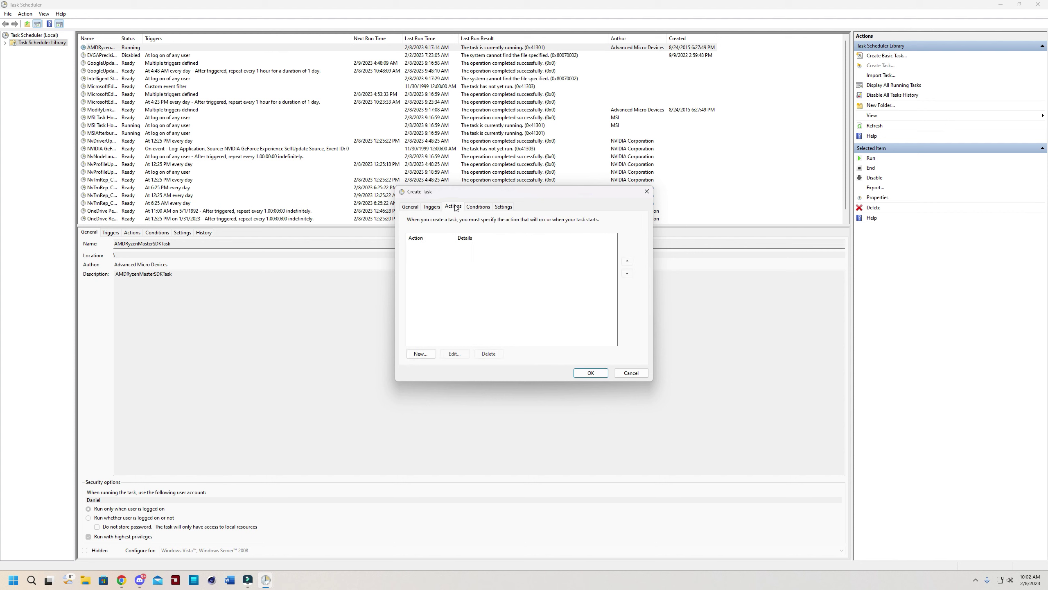
left_click(429, 354)
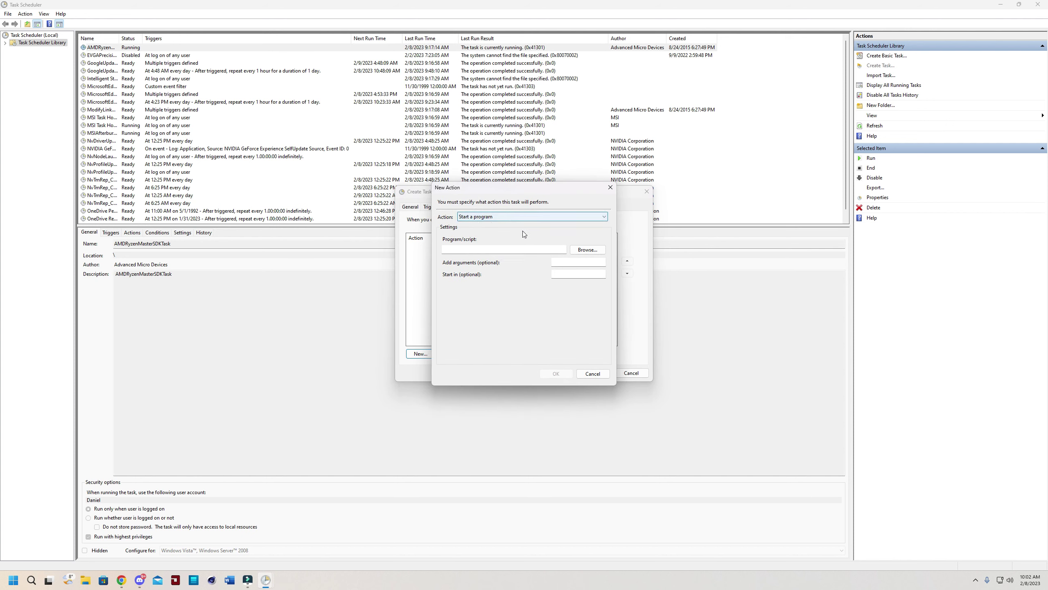
left_click(579, 249)
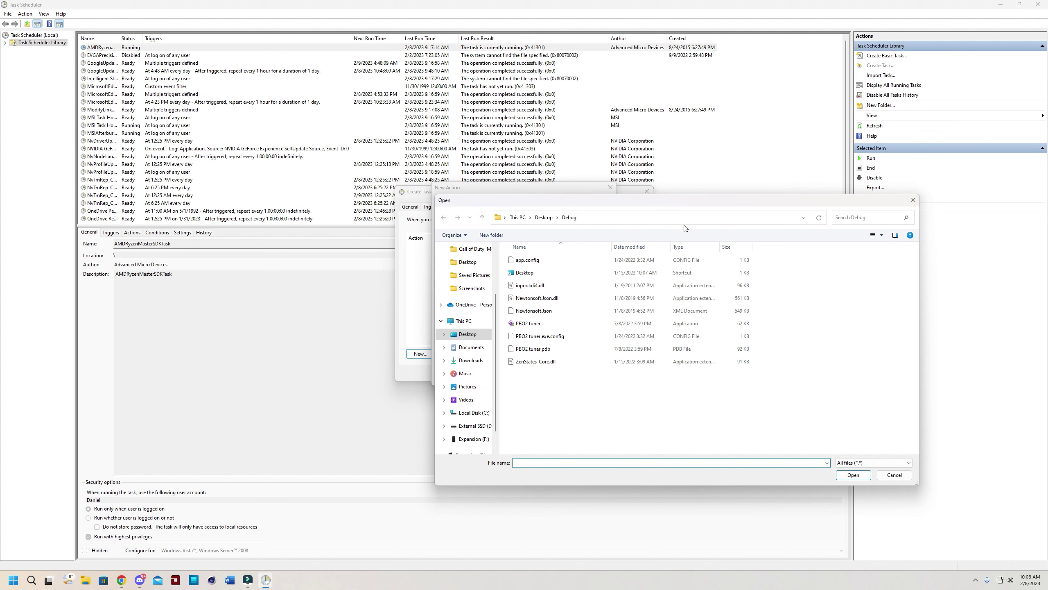
left_click(543, 323)
left_click(846, 474)
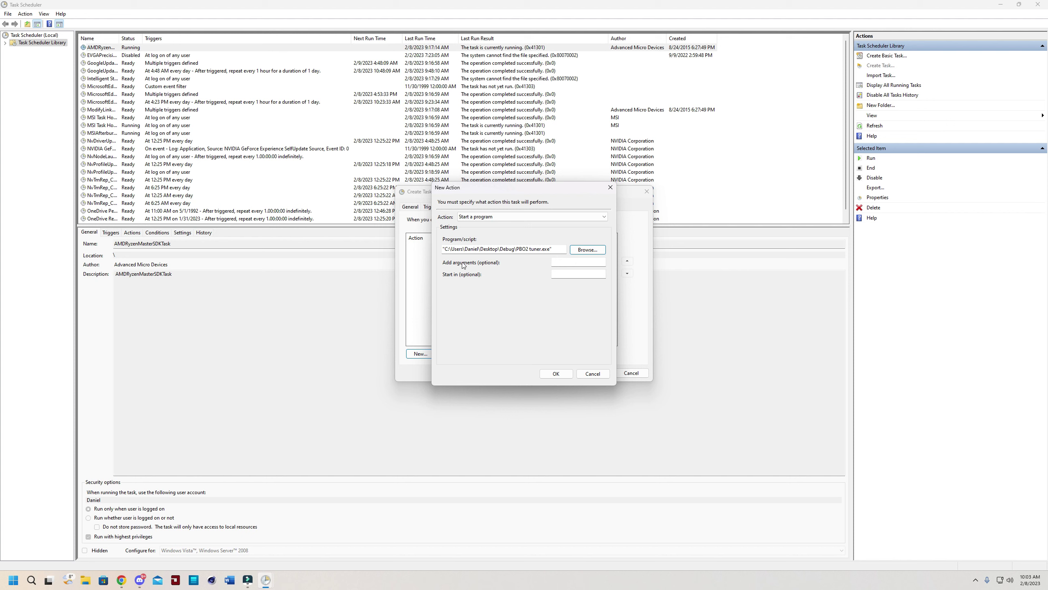
left_click(599, 262)
type("-20 -20 -20 -2")
type("0 -20 -20 -20 -20 -20")
left_click(561, 375)
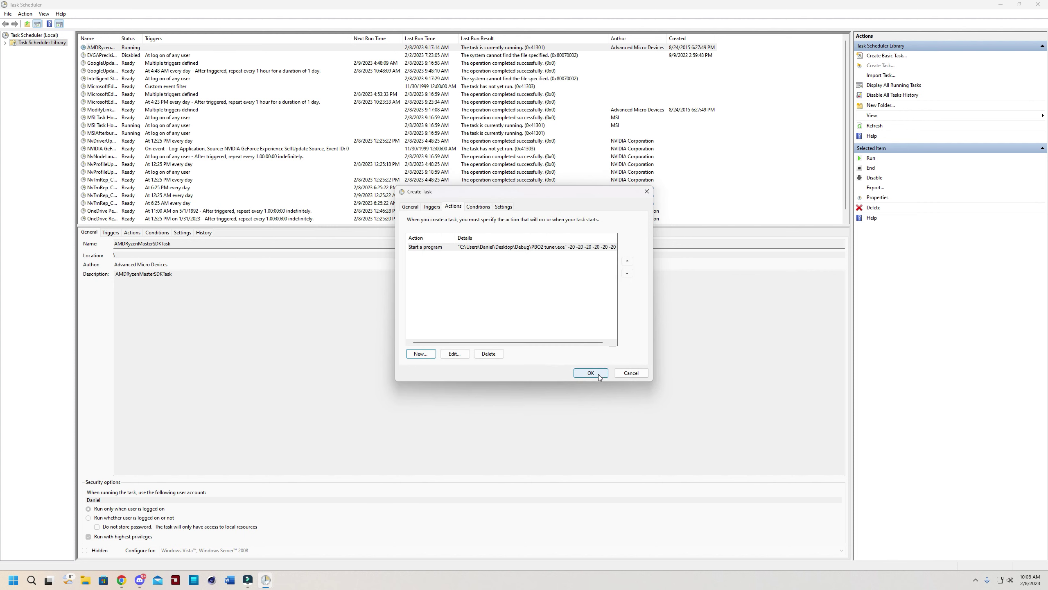
Turn off the condition that starts the task only if the computer is on AC power
left_click(484, 207)
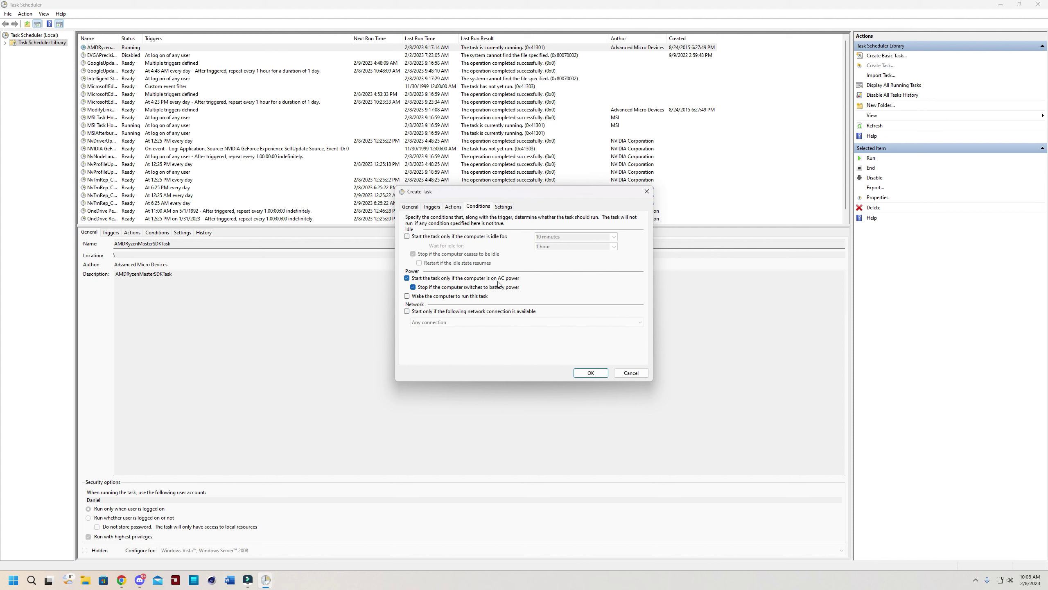
left_click(408, 278)
Disable the run-time limit and forced stop, enable running as soon as possible after a missed start, and save the task
left_click(502, 206)
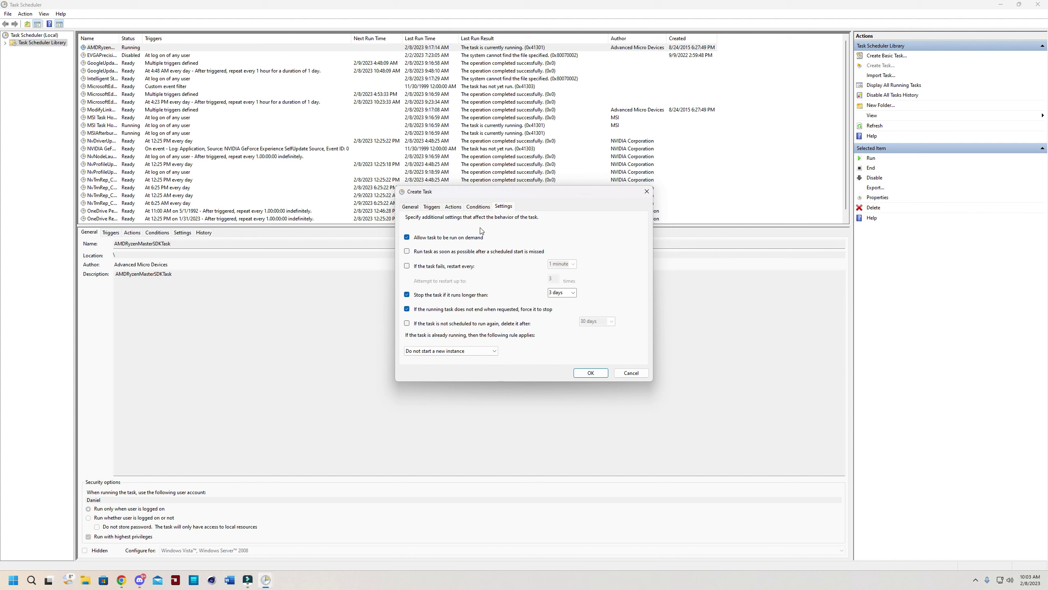
left_click(407, 295)
left_click(407, 309)
left_click(407, 252)
left_click(599, 374)
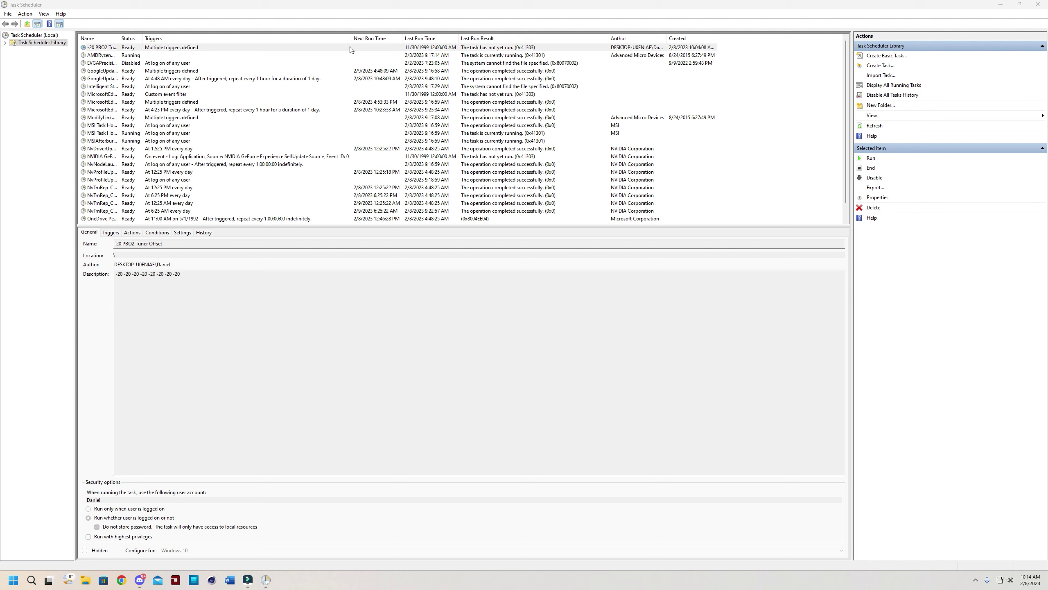
Review the triggers, actions and conditions in the -20 PBO2 Tuner Offset task's properties, and open its program action
right_click(223, 50)
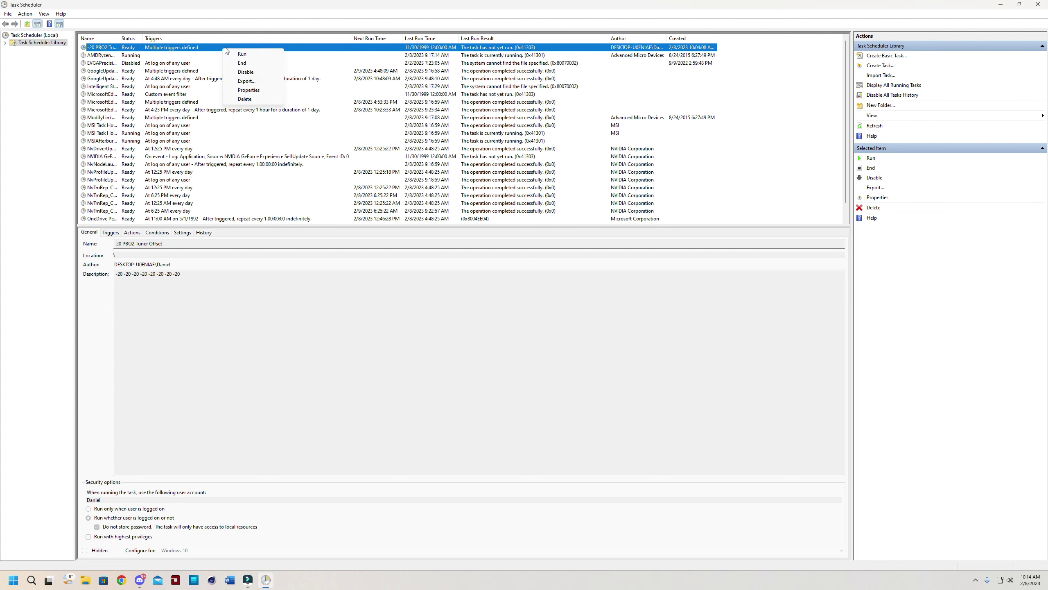
left_click(253, 90)
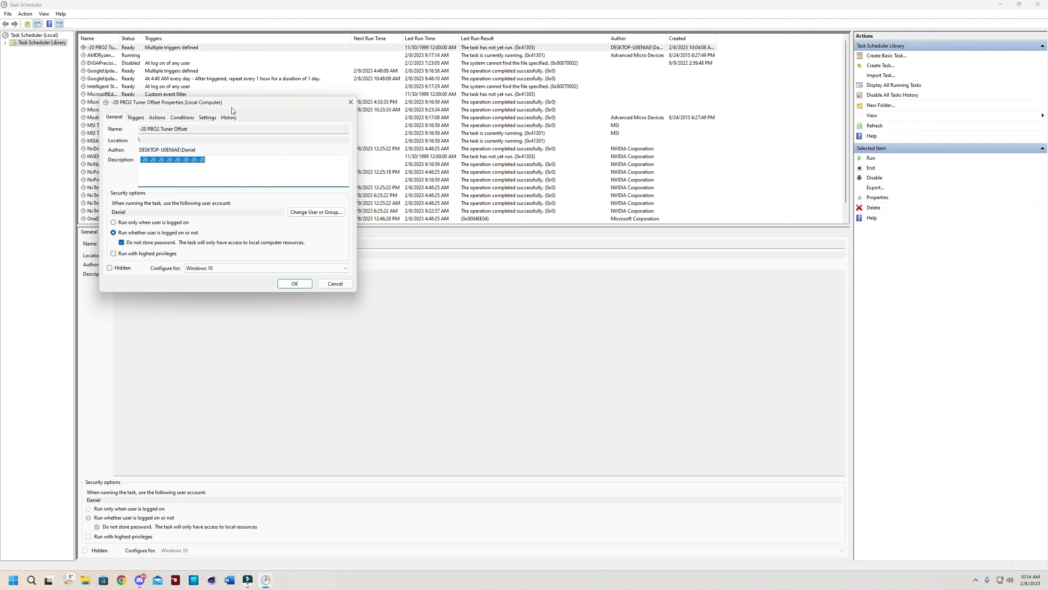
left_click(134, 119)
left_click(160, 120)
left_click(138, 119)
left_click(161, 119)
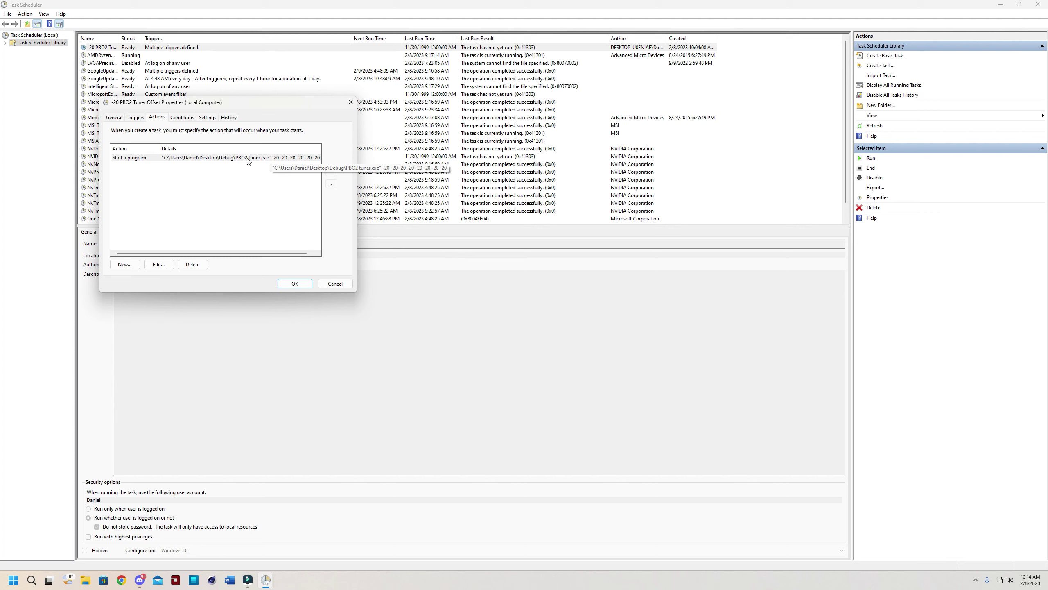
left_click(176, 119)
left_click(157, 118)
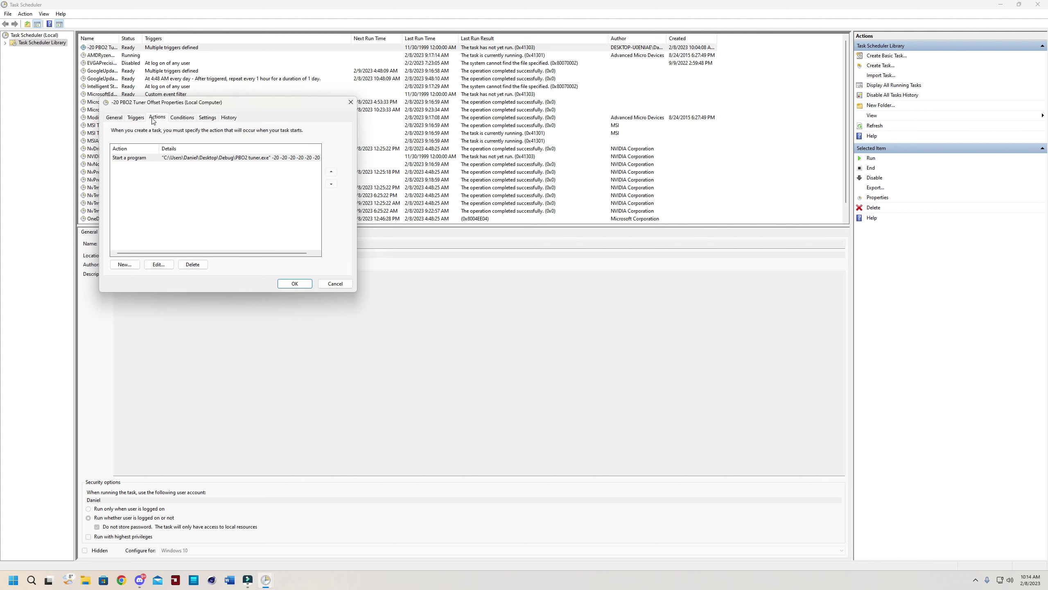
left_click(159, 264)
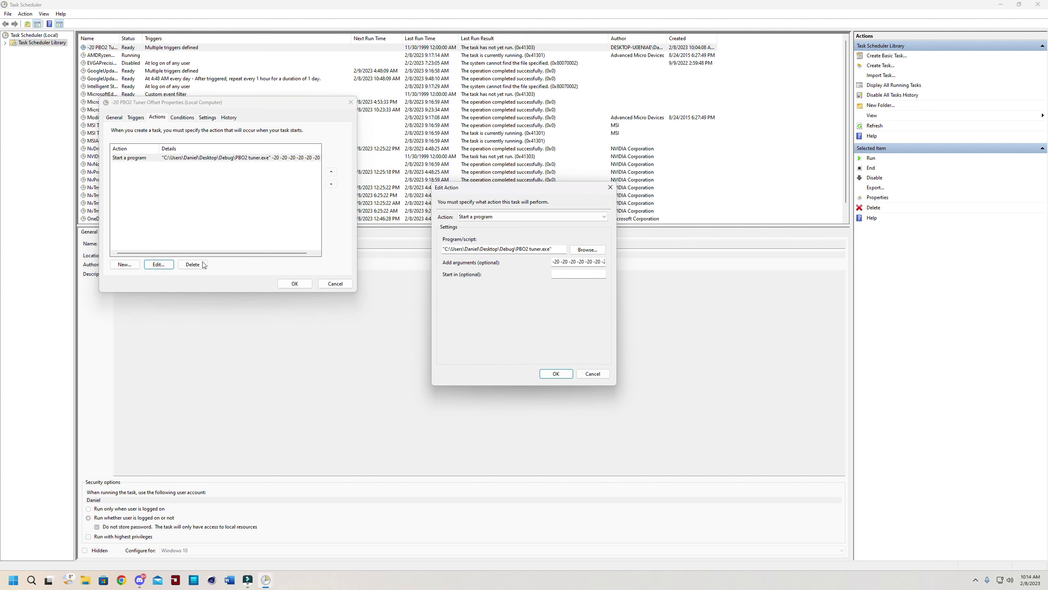